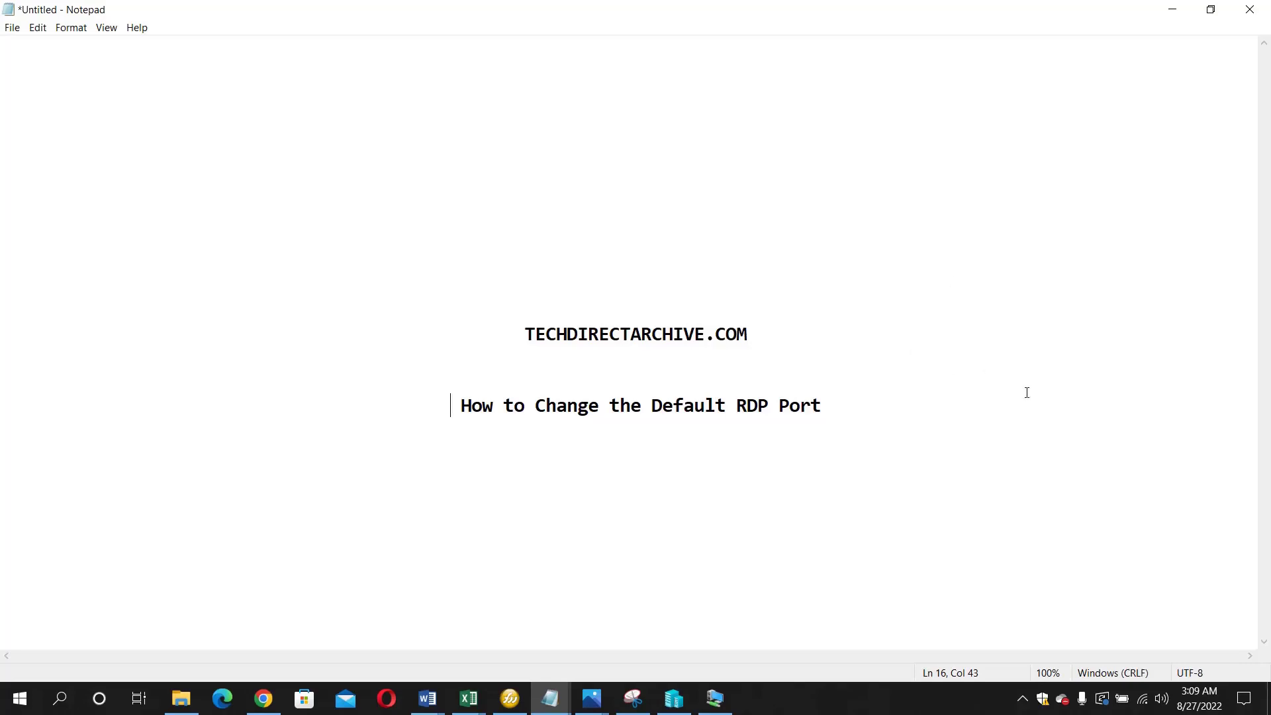
- In the VM, launch regedit from Windows search and shift its window right to show RDP-Tcp
{"action": "left_click", "coordinate": [723, 701]}
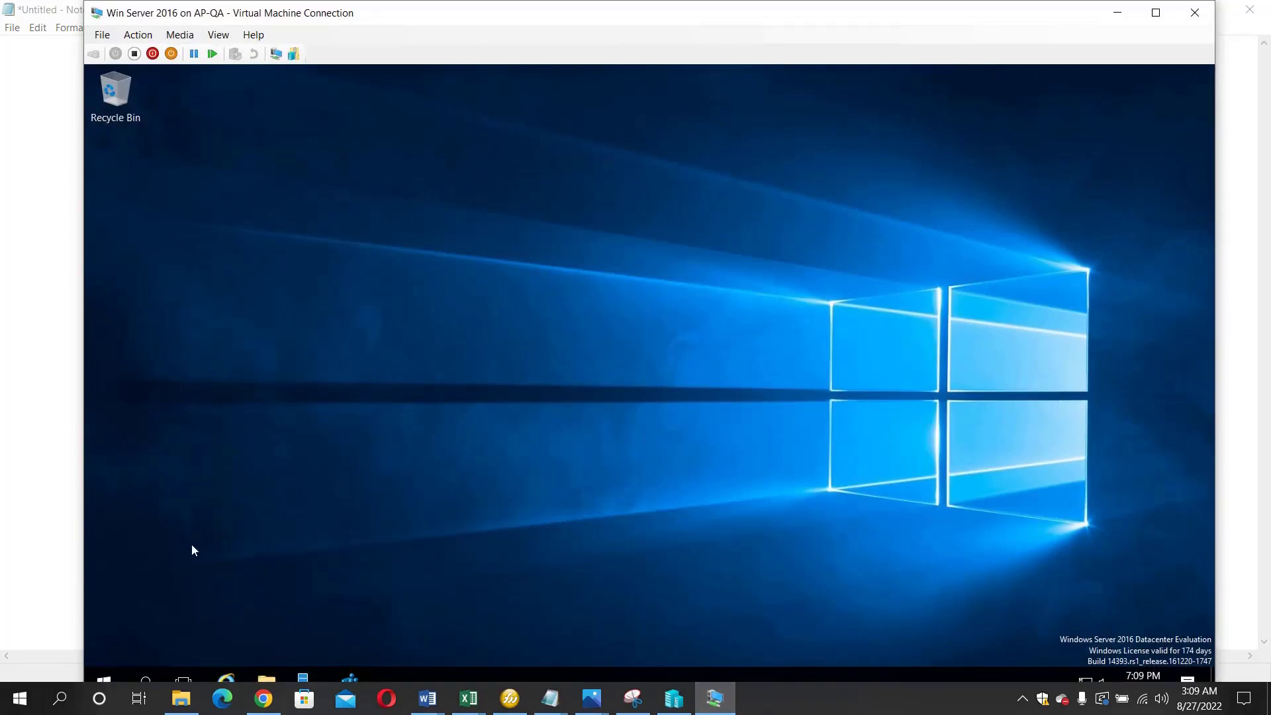
{"action": "left_click", "coordinate": [142, 675]}
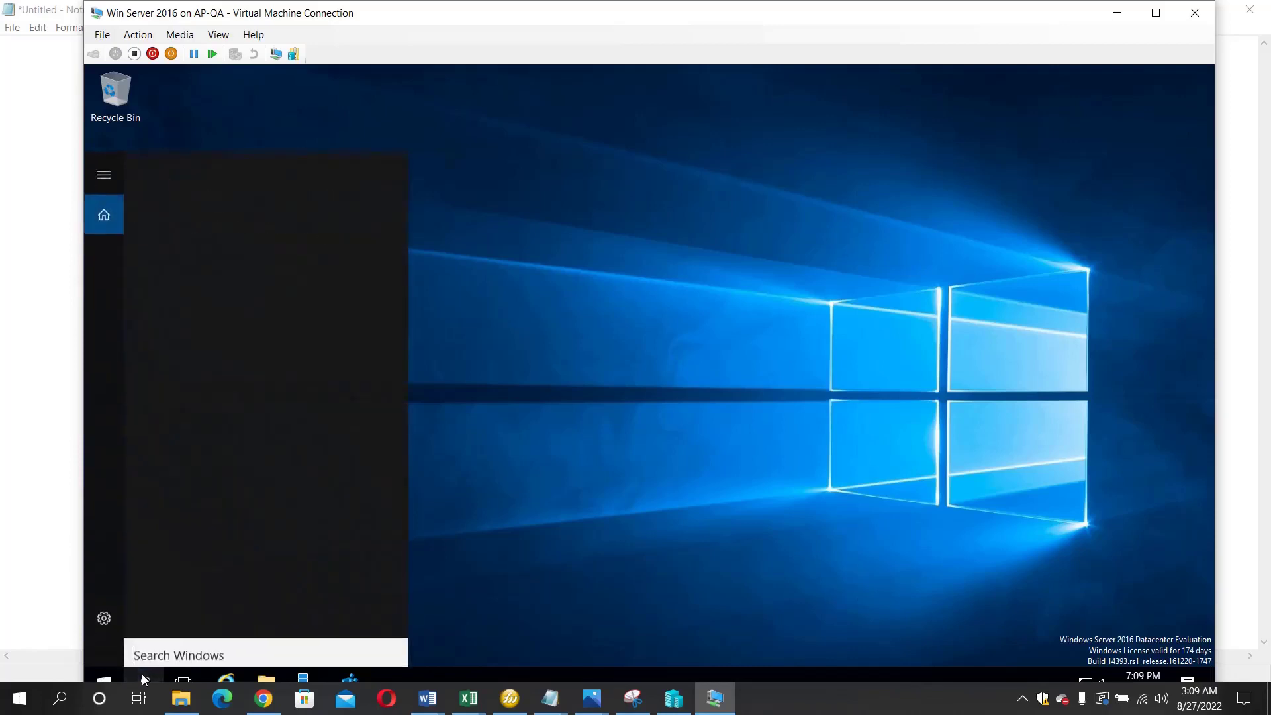
{"action": "type", "text": "reg"}
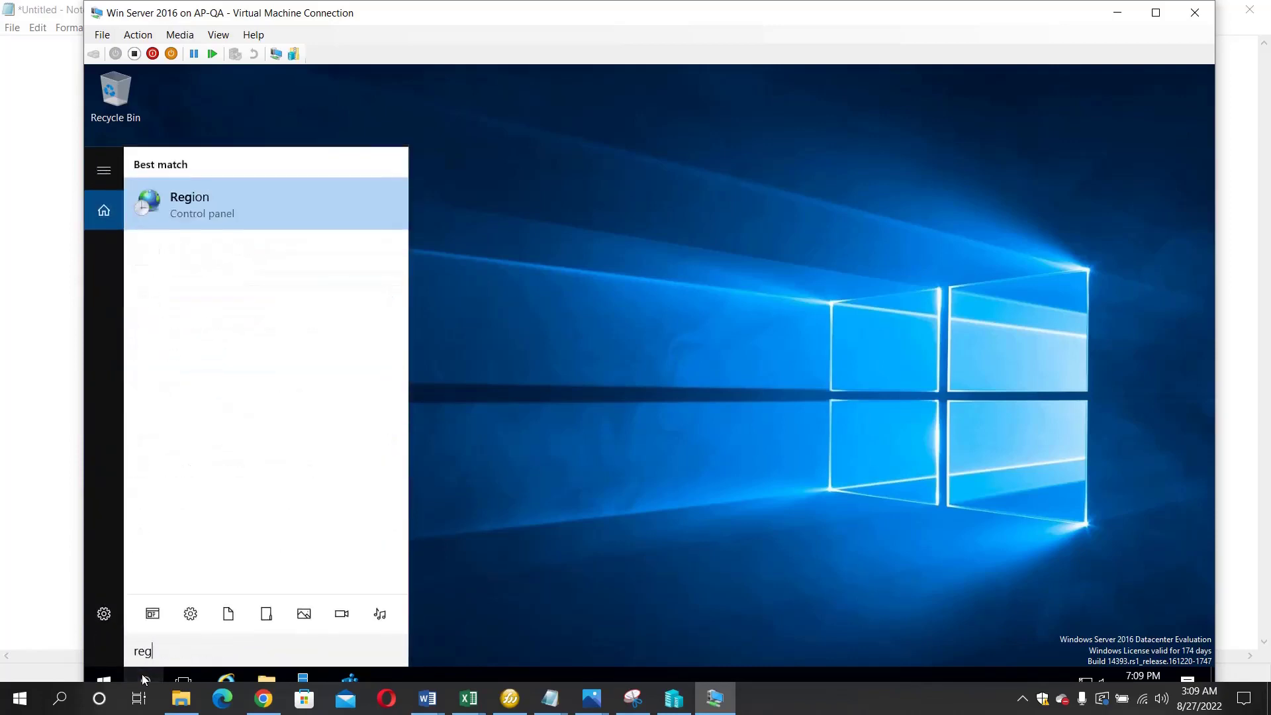
{"action": "type", "text": "edit"}
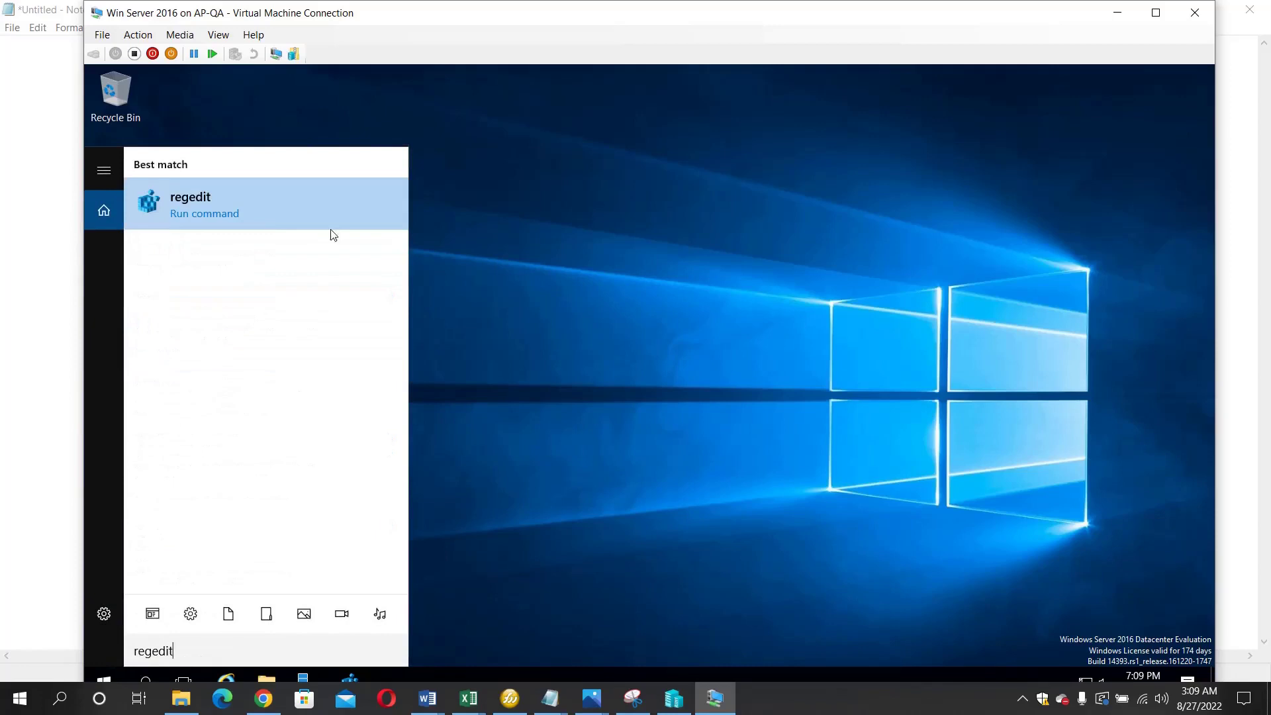
{"action": "left_click", "coordinate": [256, 212]}
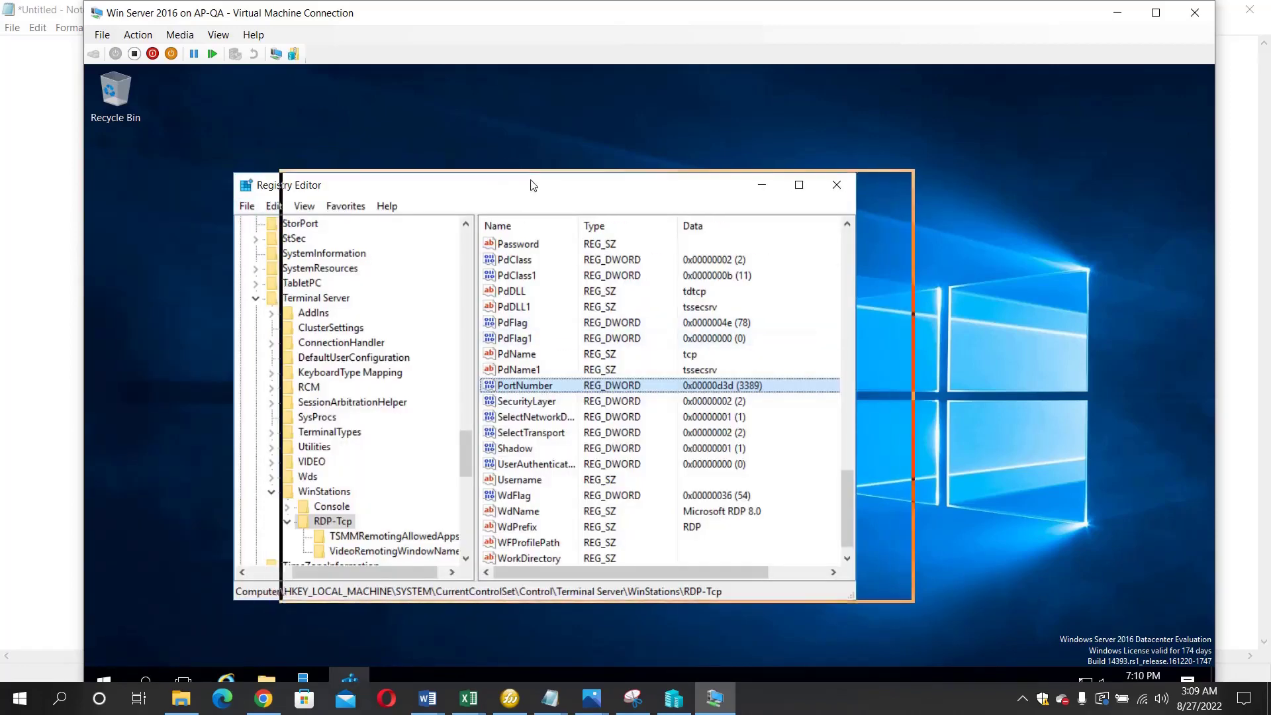
{"action": "left_click_drag", "start_coordinate": [480, 189], "coordinate": [533, 185]}
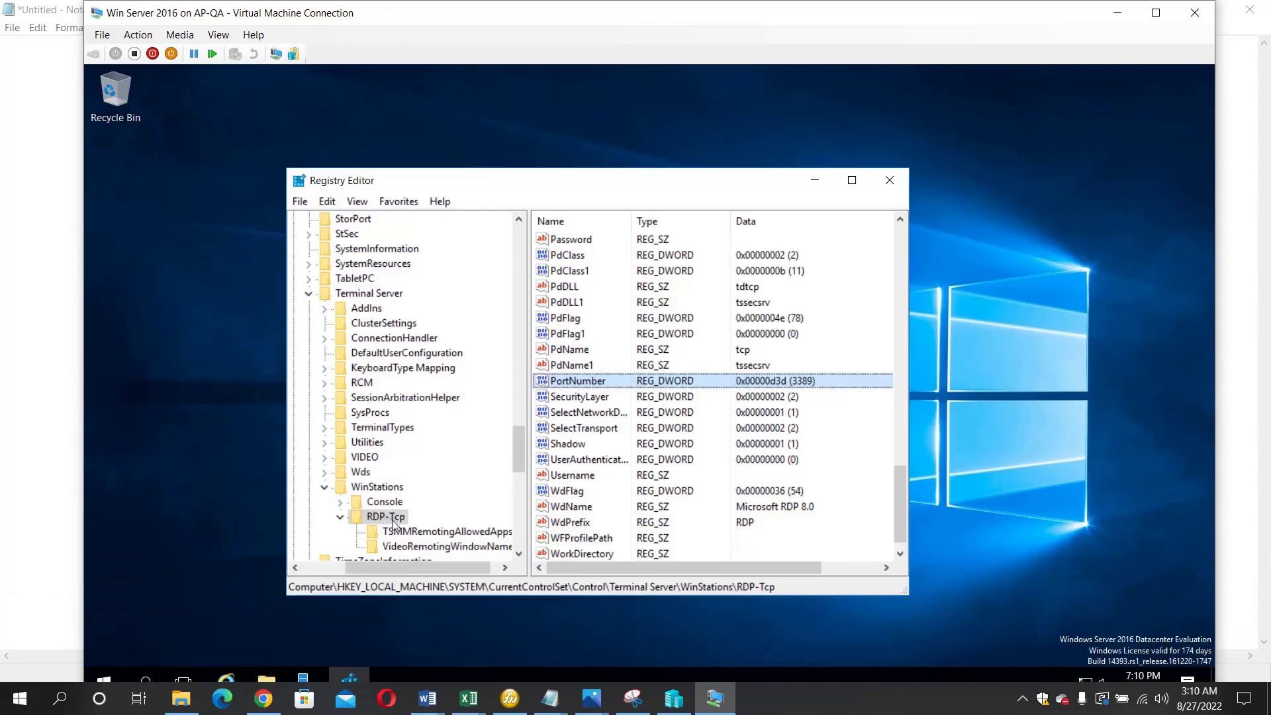
{"action": "left_click", "coordinate": [565, 700]}
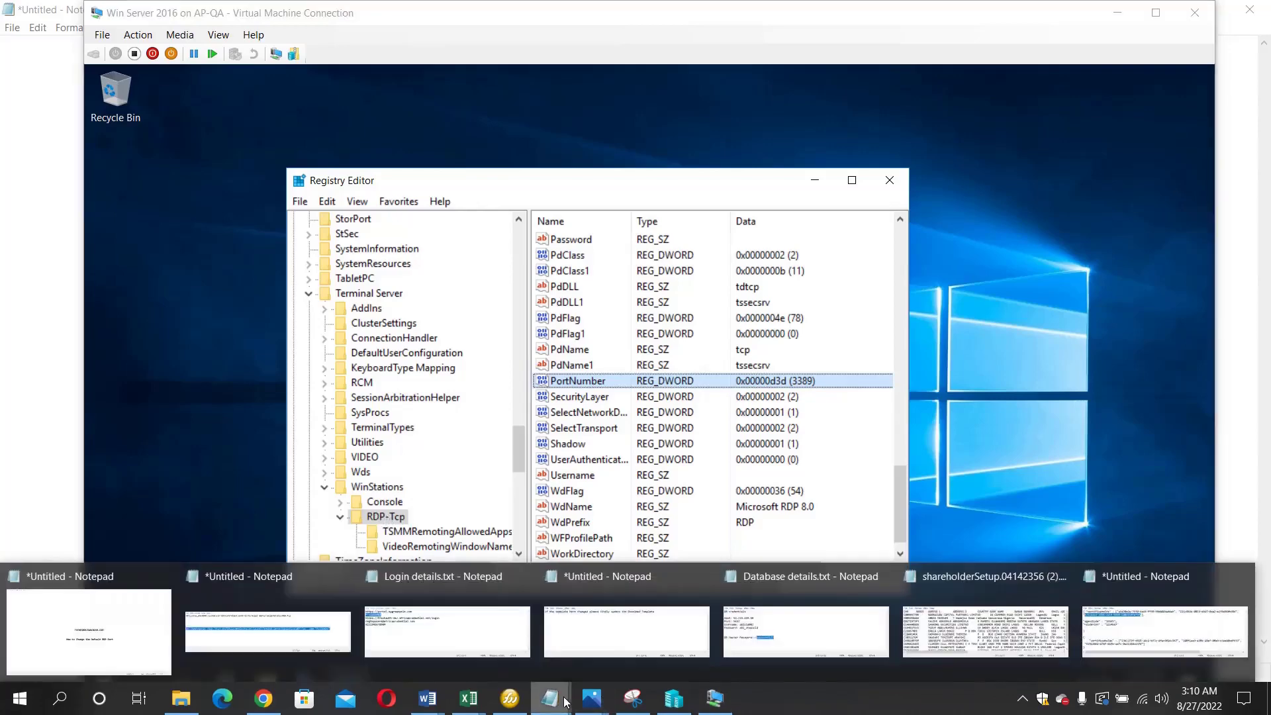
{"action": "left_click", "coordinate": [347, 634]}
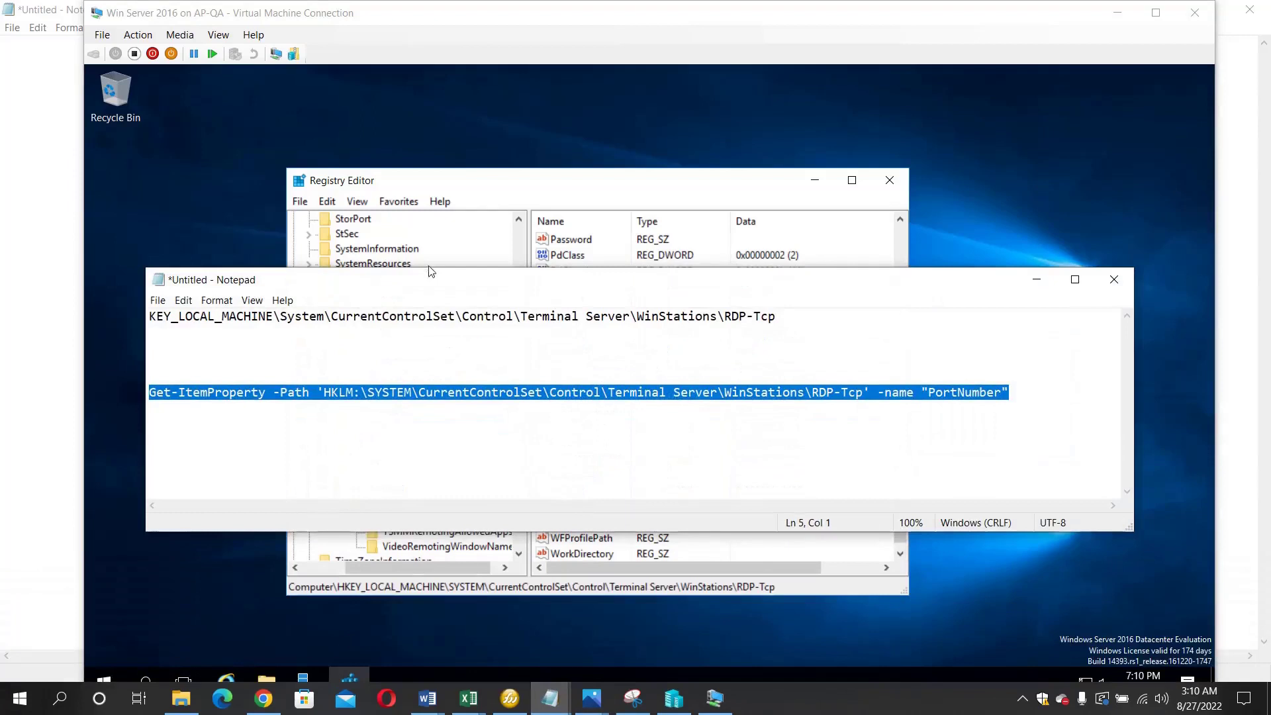
{"action": "left_click_drag", "start_coordinate": [785, 317], "coordinate": [151, 317]}
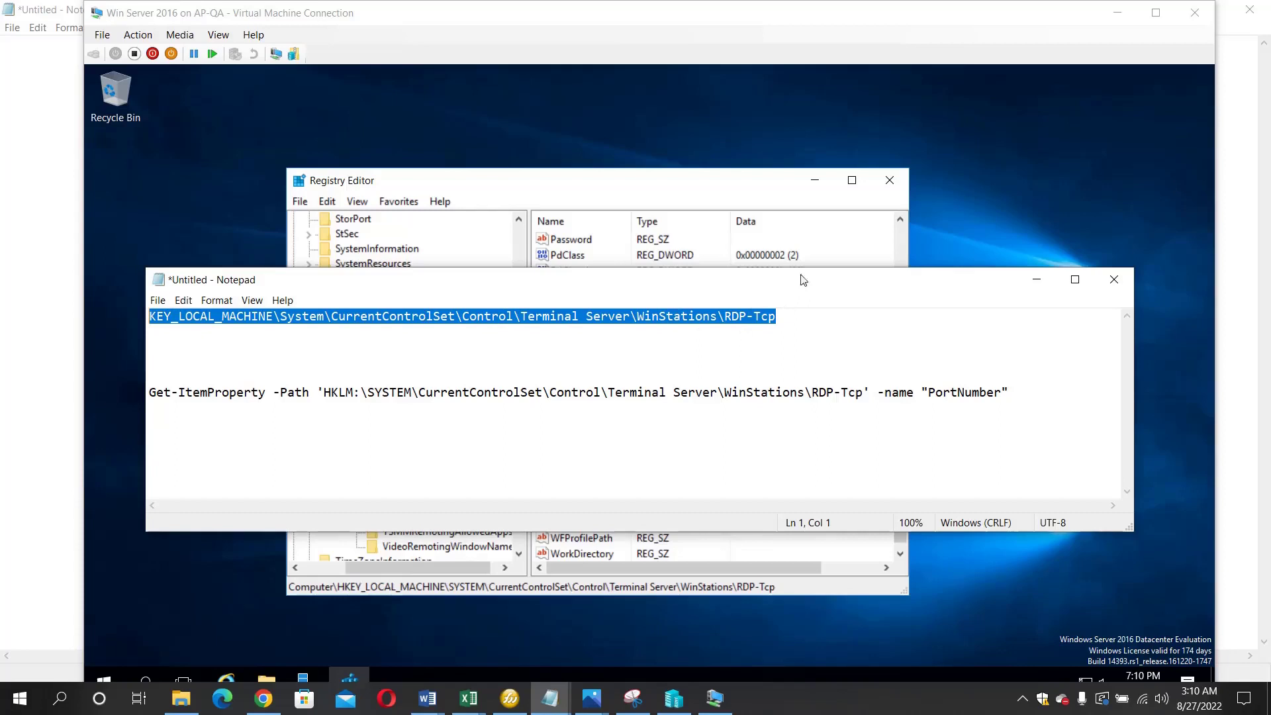
{"action": "left_click", "coordinate": [761, 198]}
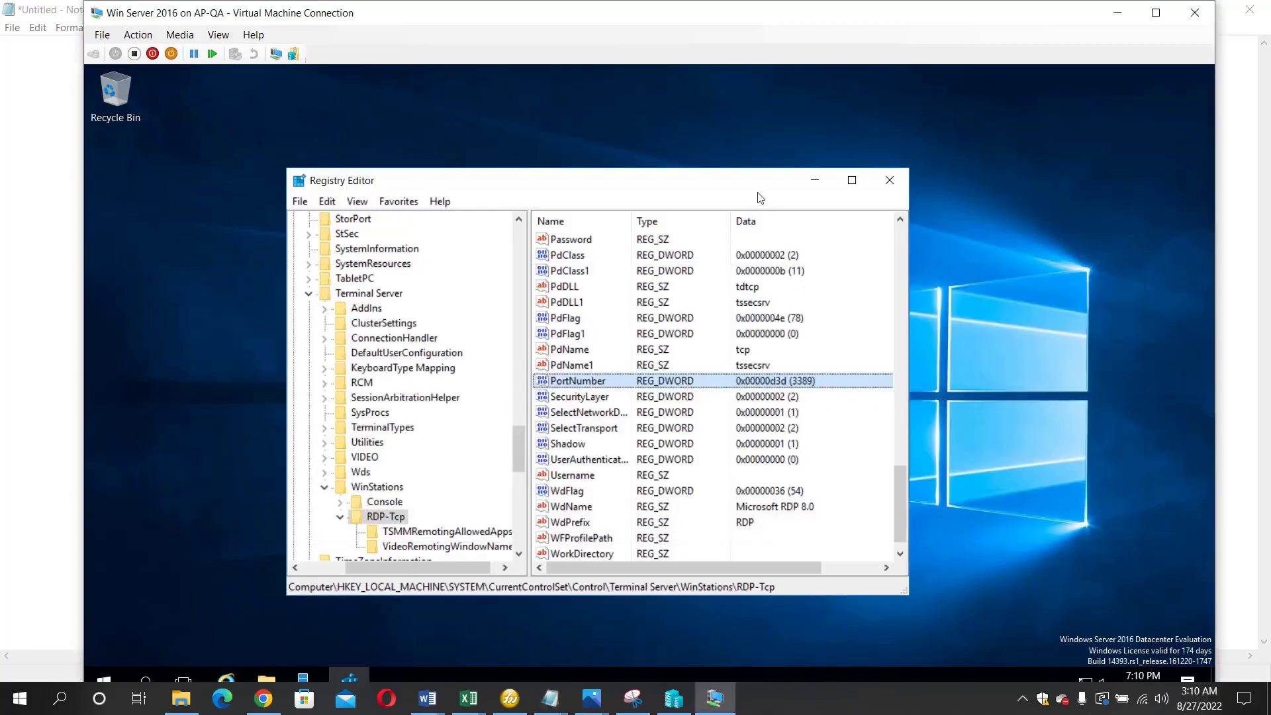
- Edit RDP-Tcp's PortNumber in Decimal, changing 3389 to 3333, and save it
{"action": "left_click", "coordinate": [381, 518]}
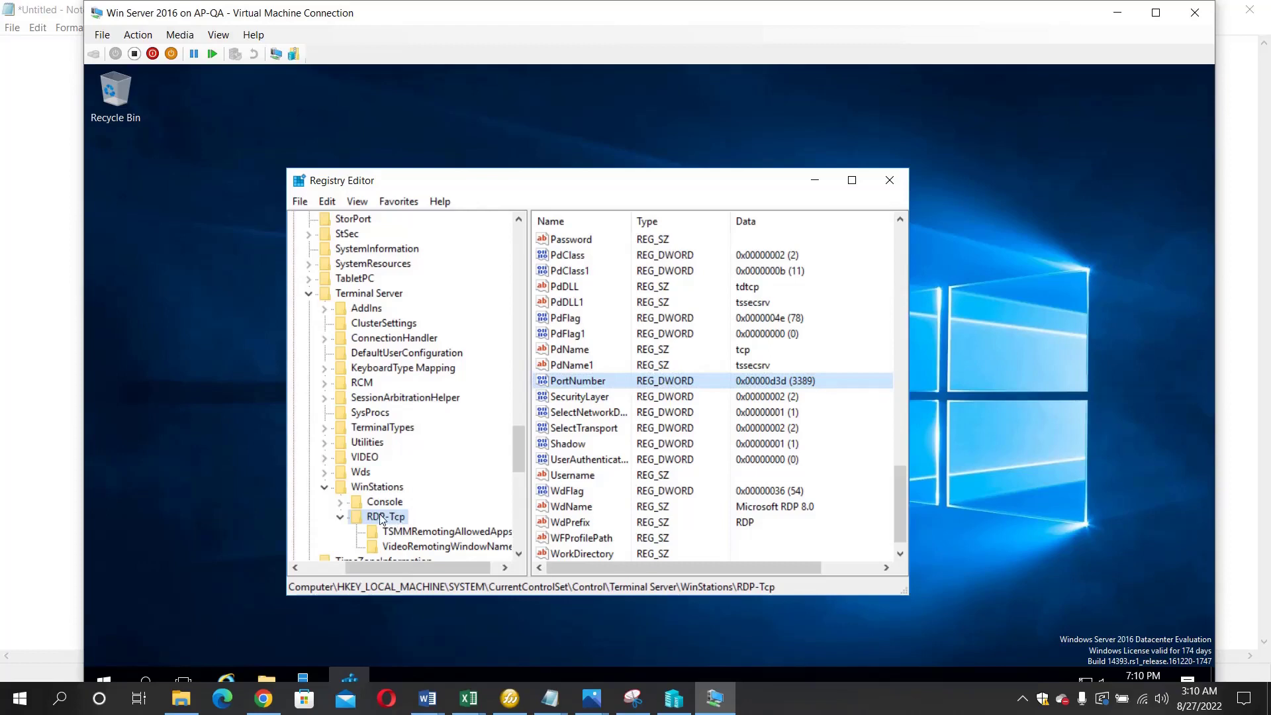
{"action": "left_click", "coordinate": [568, 349]}
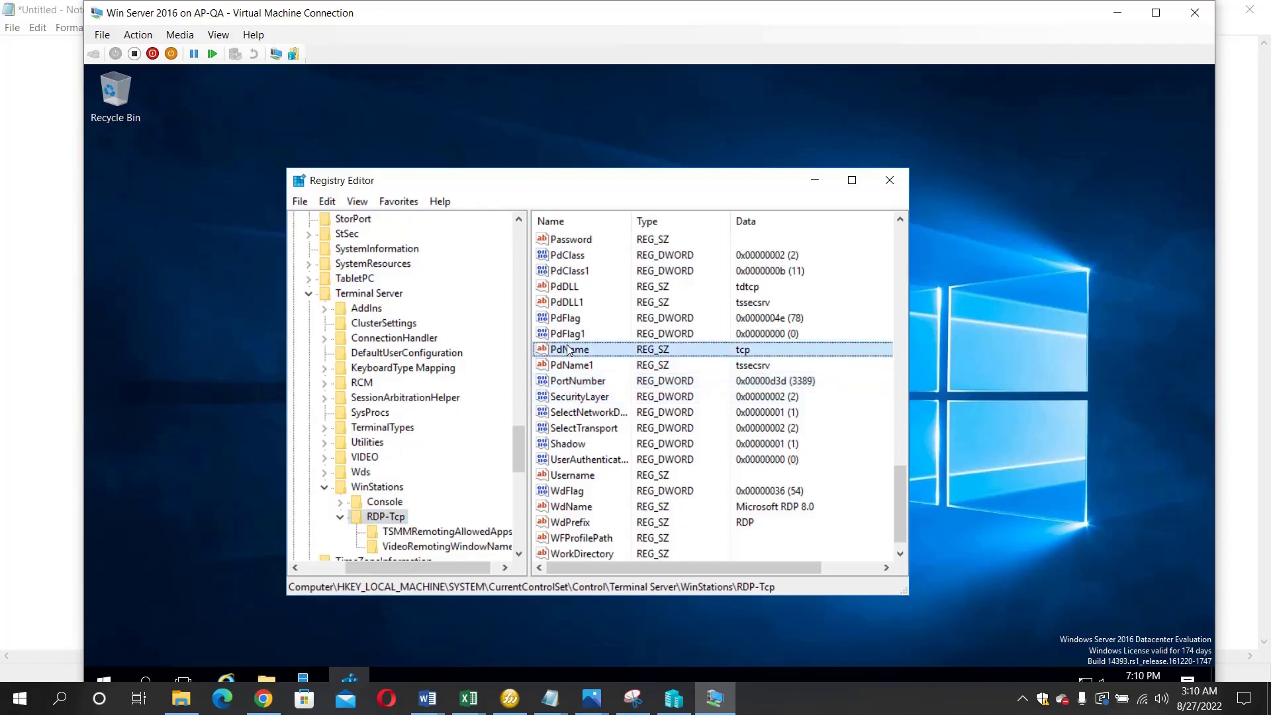
{"action": "left_click", "coordinate": [566, 384]}
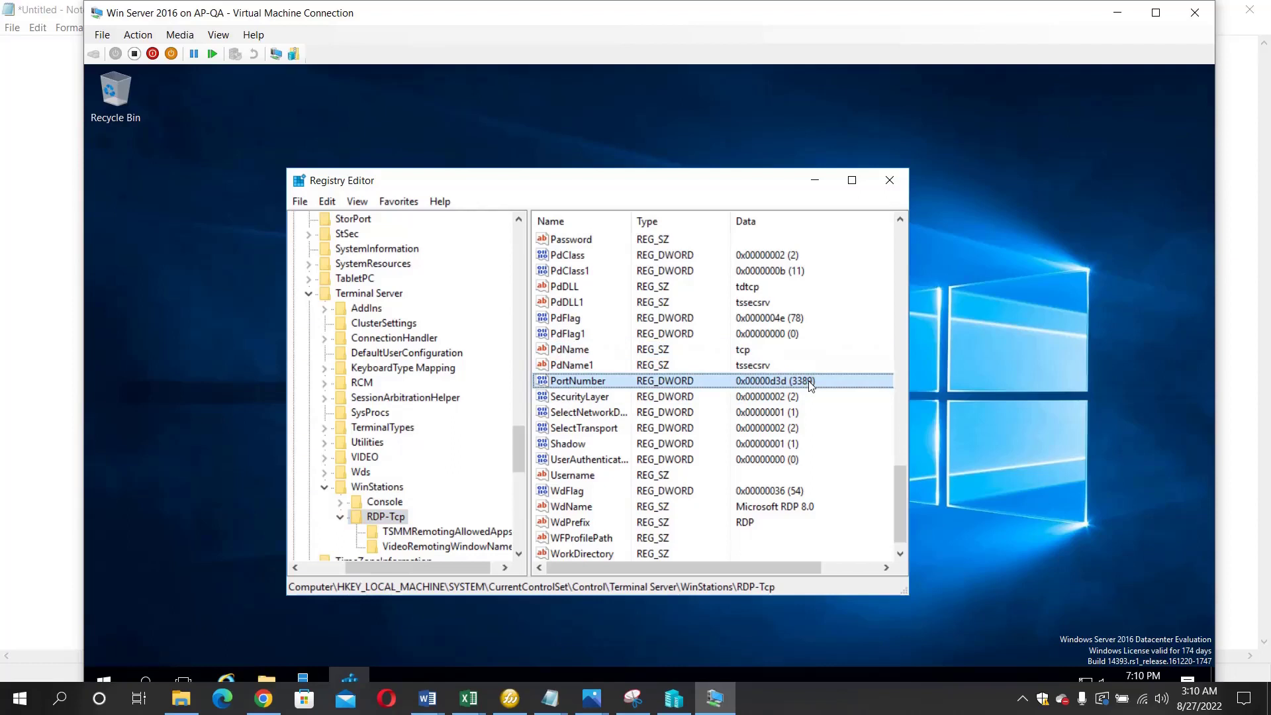
{"action": "double_click", "coordinate": [610, 384]}
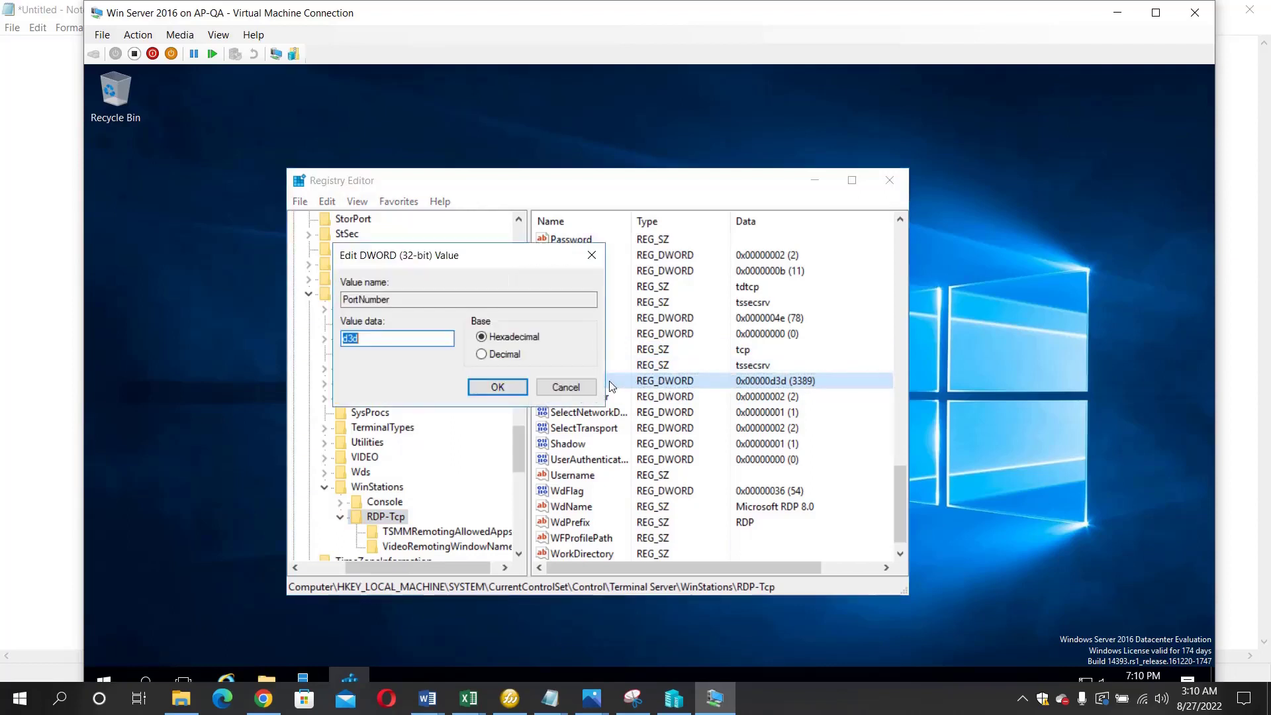
{"action": "left_click", "coordinate": [482, 356]}
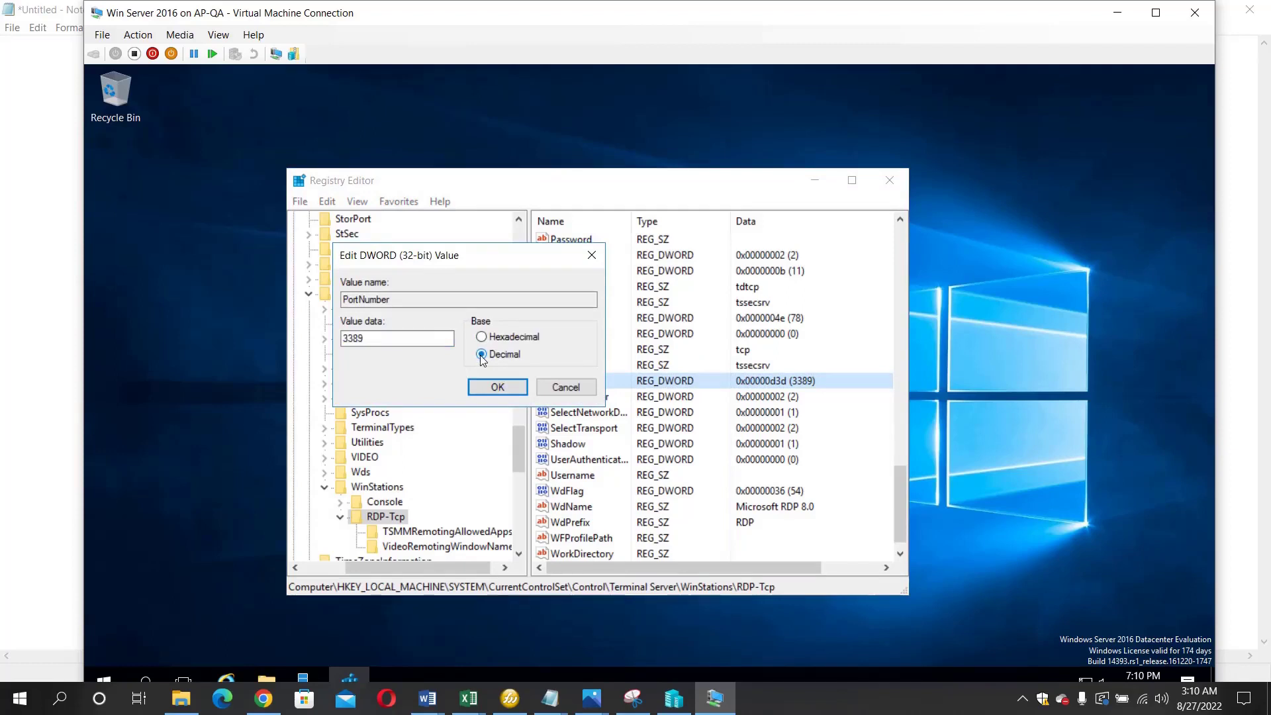
{"action": "left_click", "coordinate": [368, 345]}
{"action": "key", "text": "BackSpace"}
{"action": "key", "text": "BackSpace"}
{"action": "type", "text": "3333"}
{"action": "left_click", "coordinate": [496, 388]}
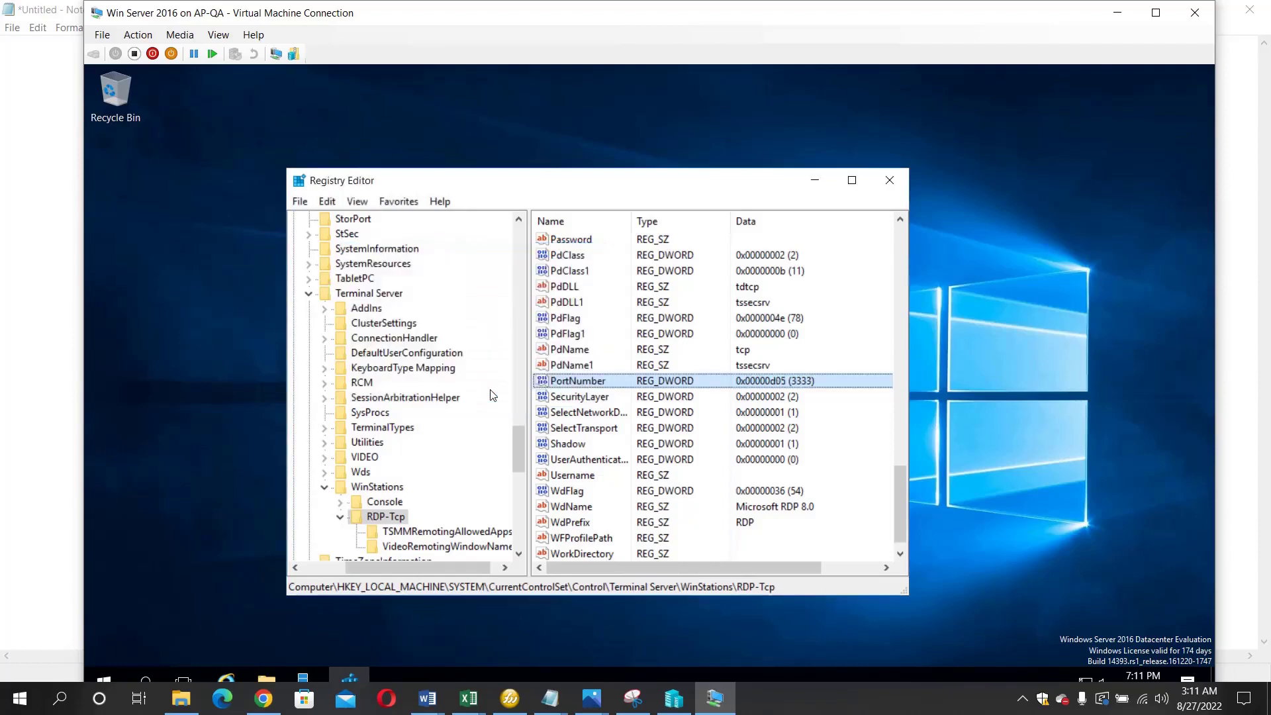
{"action": "double_click", "coordinate": [615, 384]}
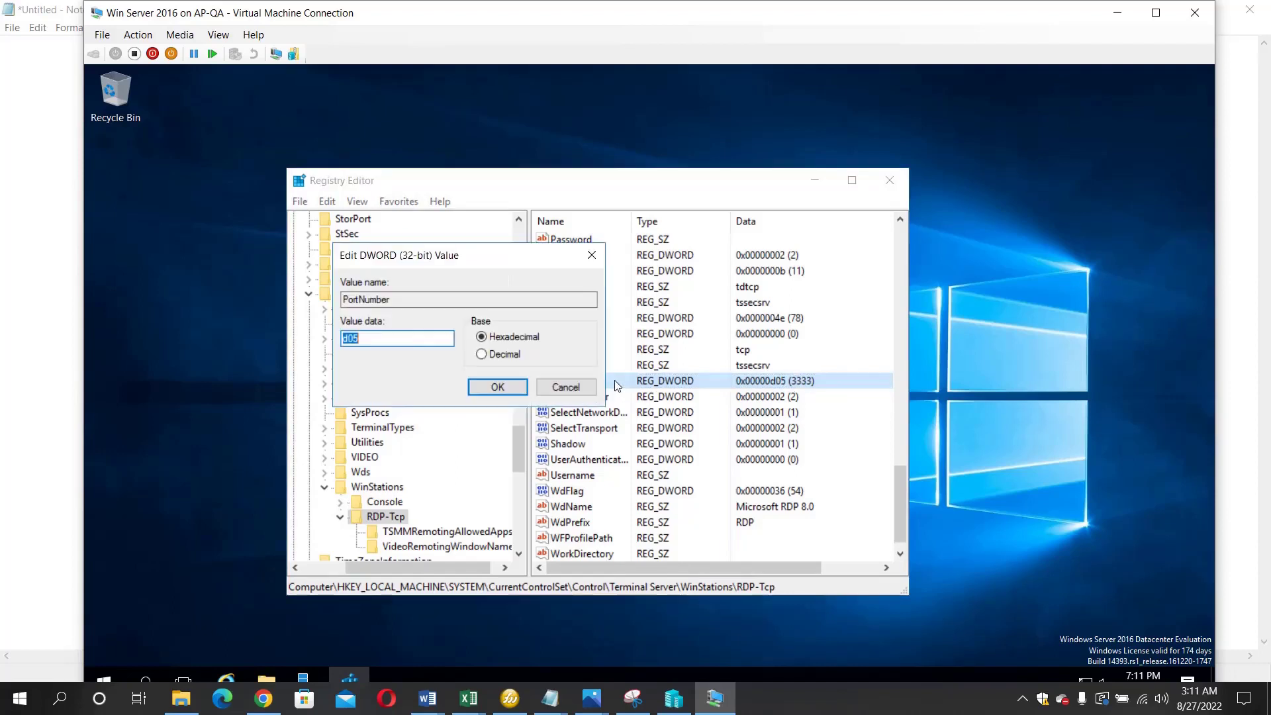
{"action": "left_click", "coordinate": [488, 355]}
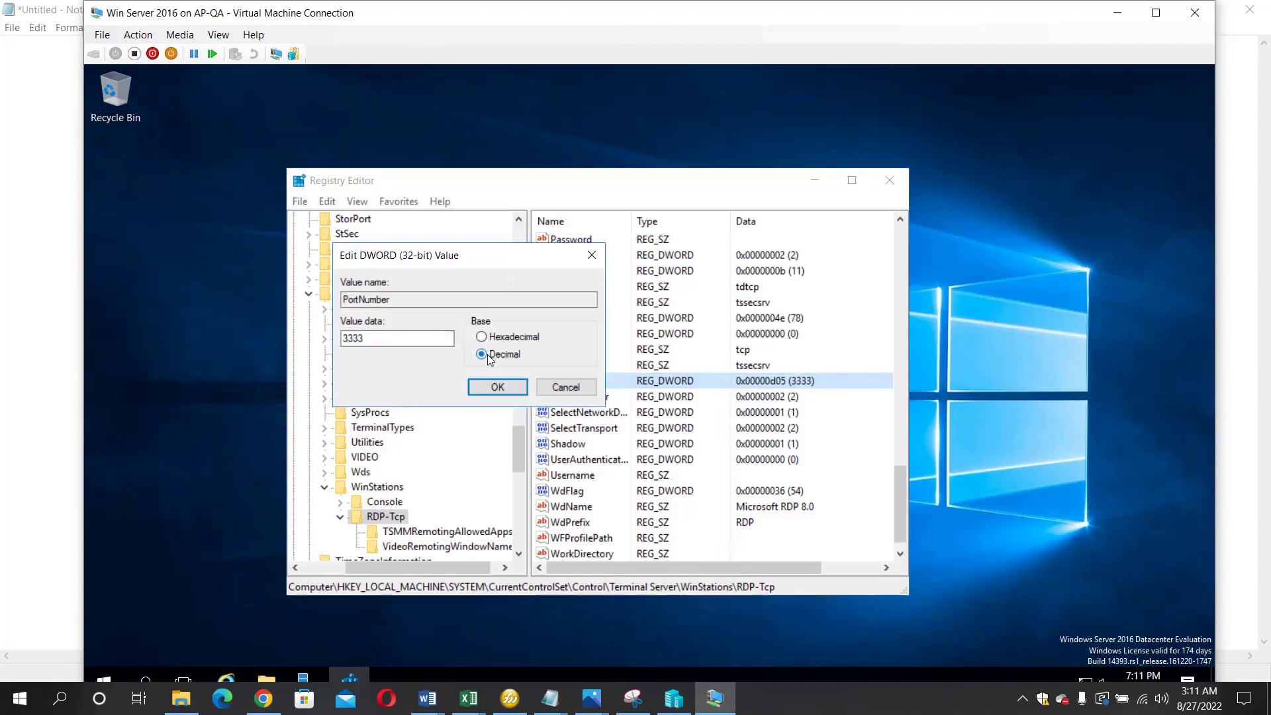
{"action": "left_click", "coordinate": [498, 388]}
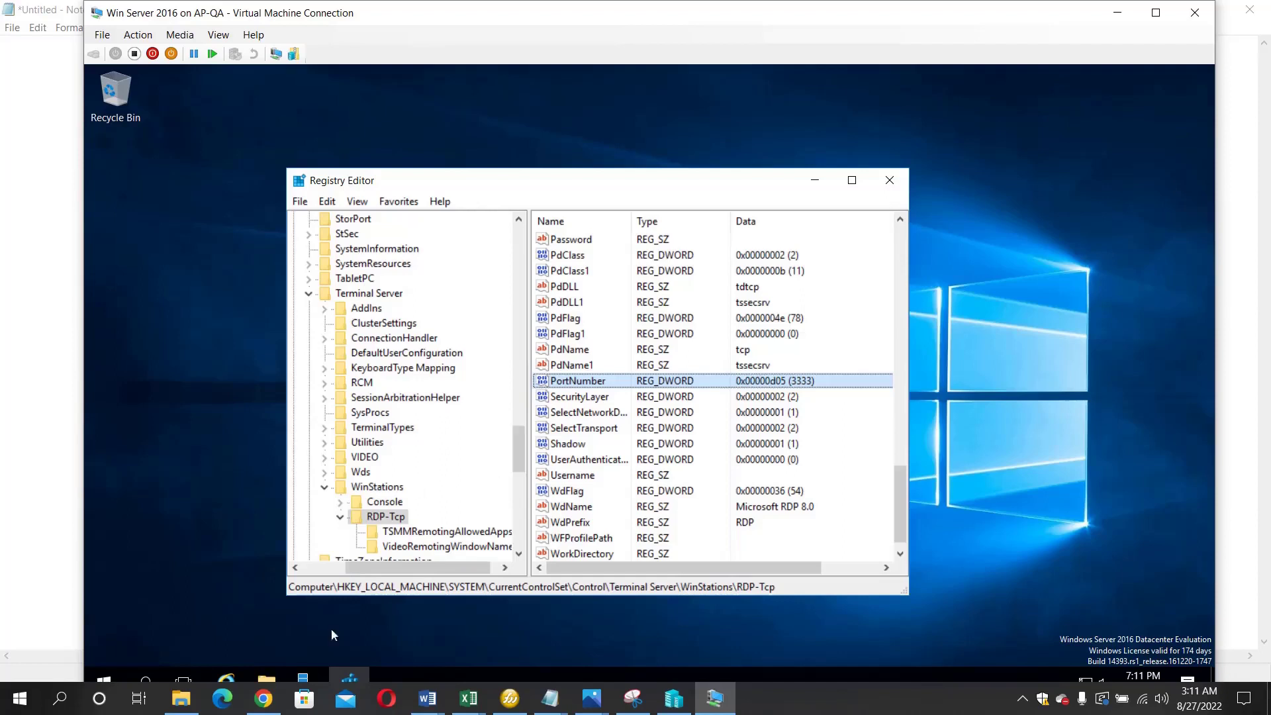
{"action": "mouse_move", "coordinate": [550, 700]}
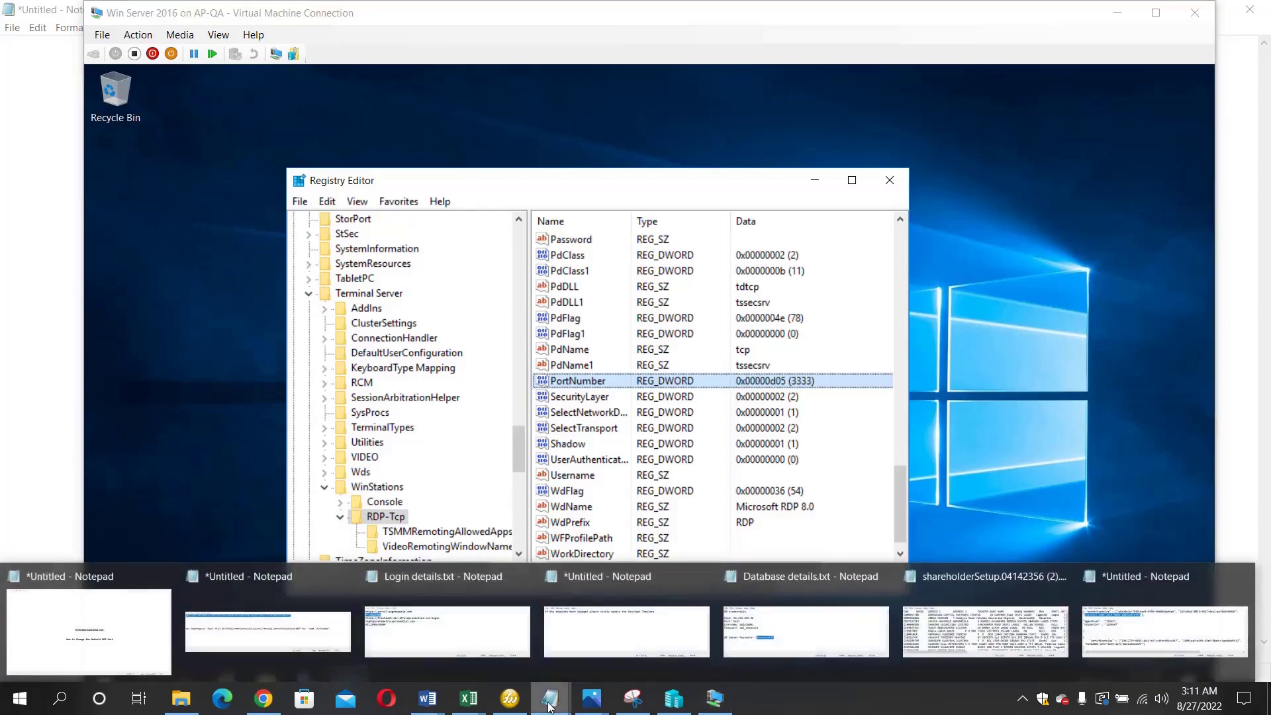
{"action": "left_click", "coordinate": [296, 645]}
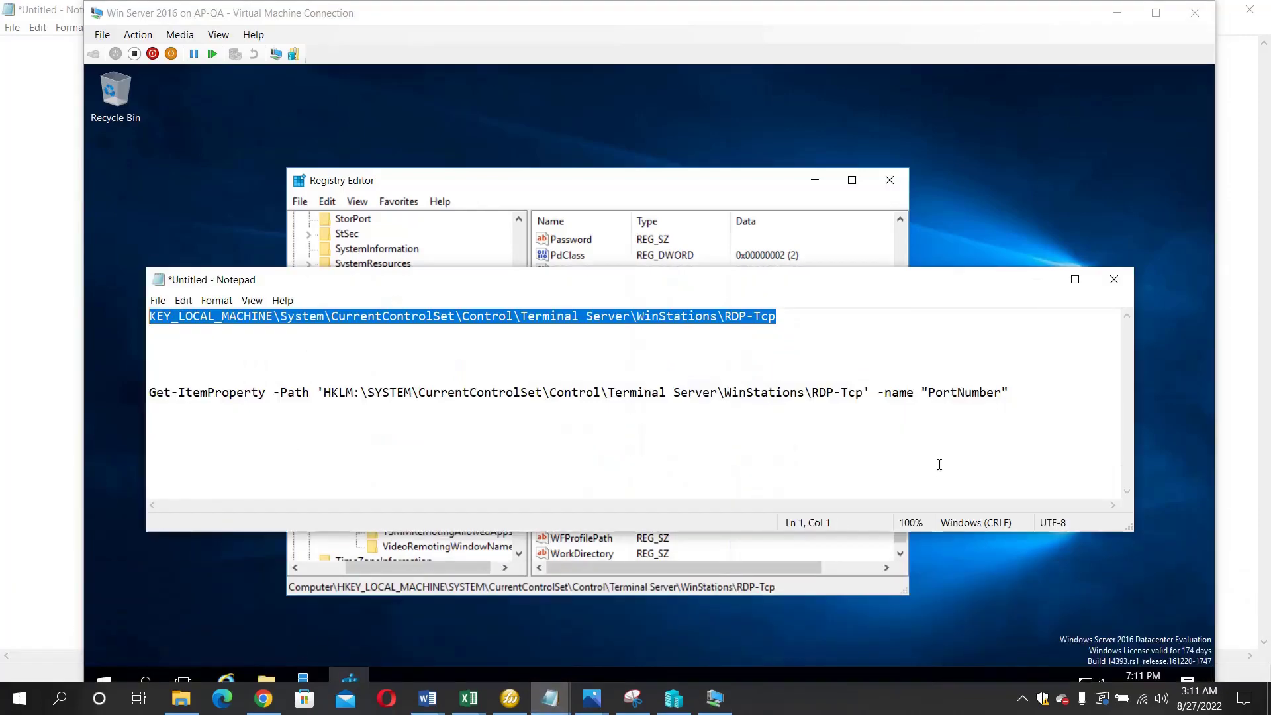
{"action": "left_click", "coordinate": [1012, 390]}
{"action": "key", "text": "shift+Home"}
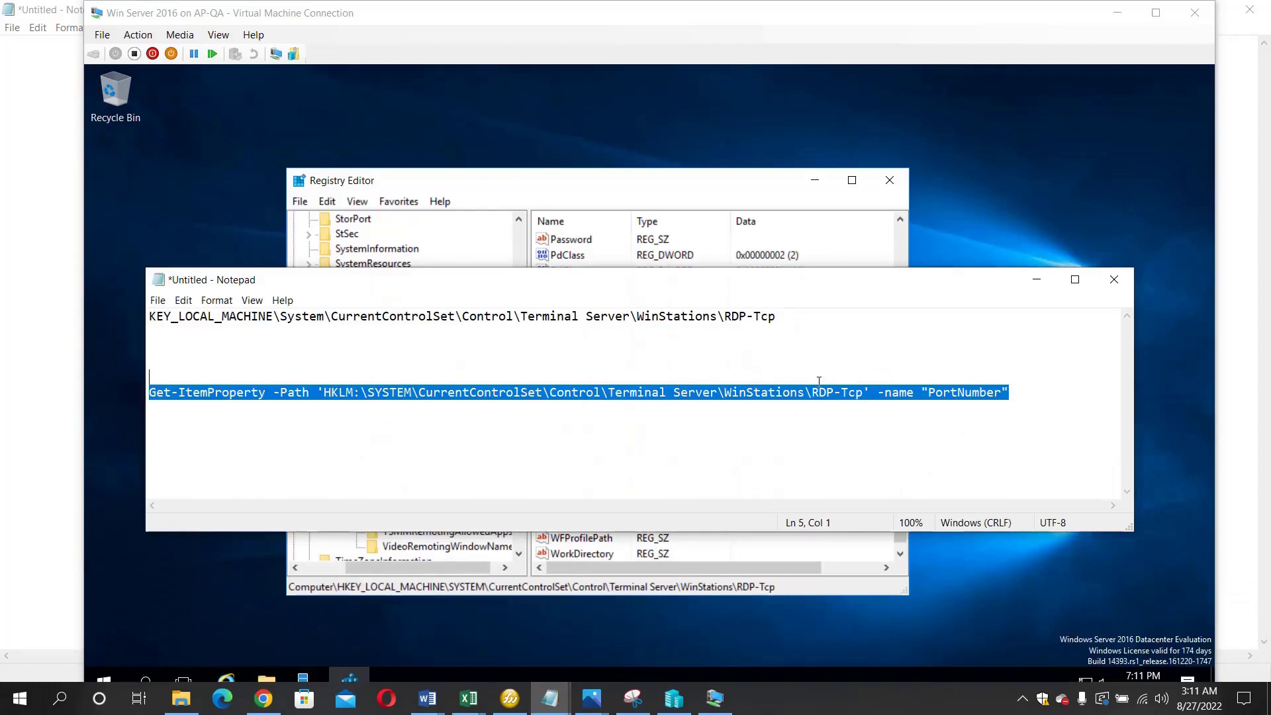
{"action": "left_click_drag", "start_coordinate": [819, 382], "coordinate": [152, 402]}
{"action": "key", "text": "ctrl+c"}
- Open Windows PowerShell in the VM and run the pasted Get-ItemProperty query on RDP-Tcp
{"action": "left_click", "coordinate": [289, 562]}
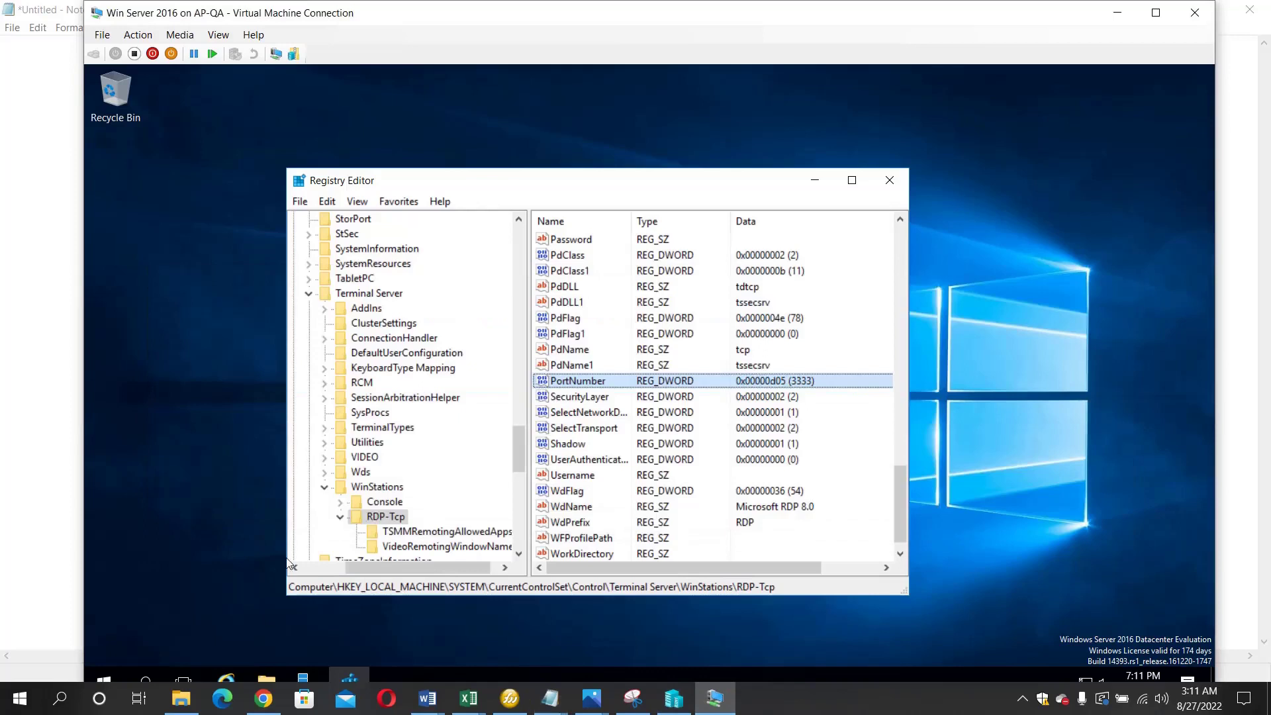
{"action": "left_click", "coordinate": [141, 677]}
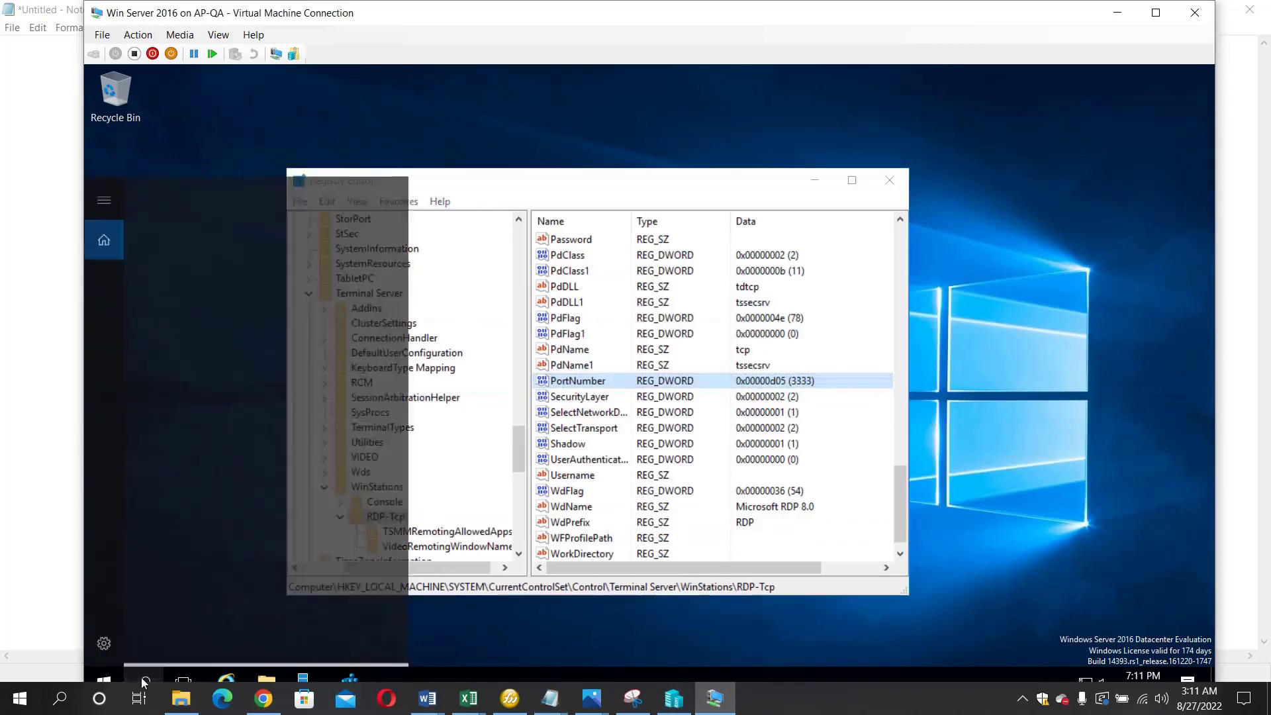
{"action": "type", "text": "pow"}
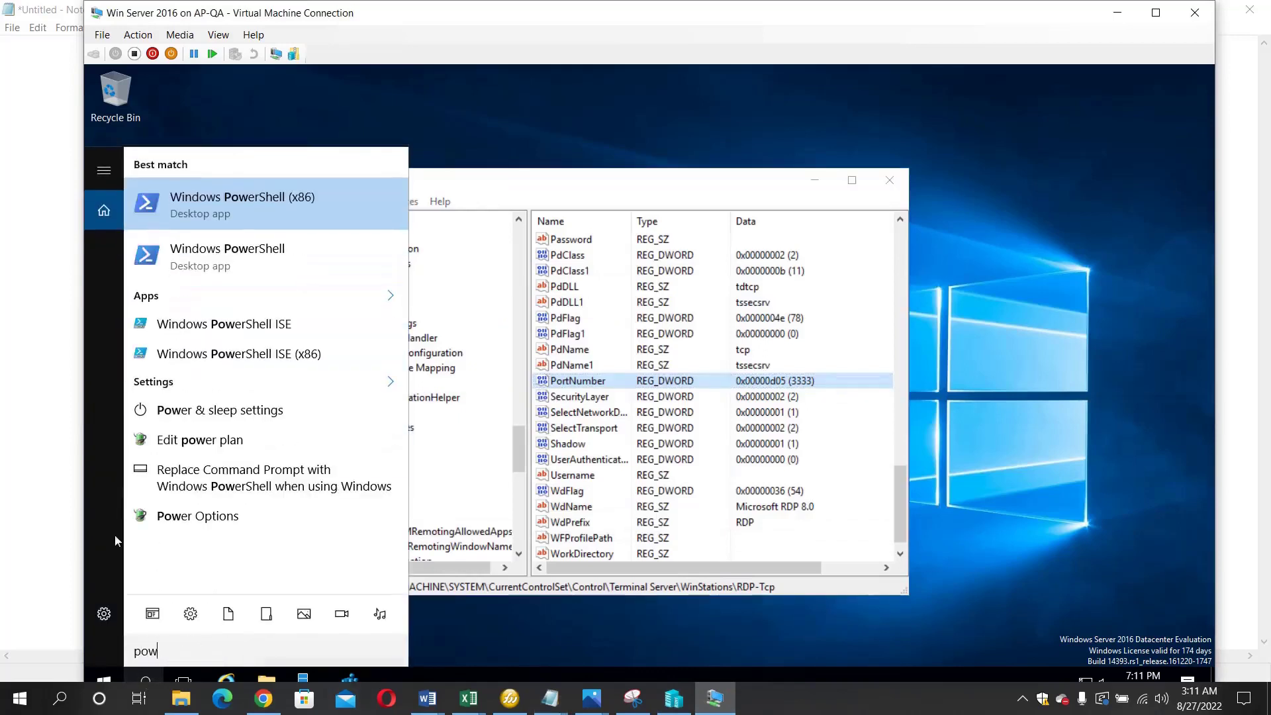
{"action": "left_click", "coordinate": [205, 257]}
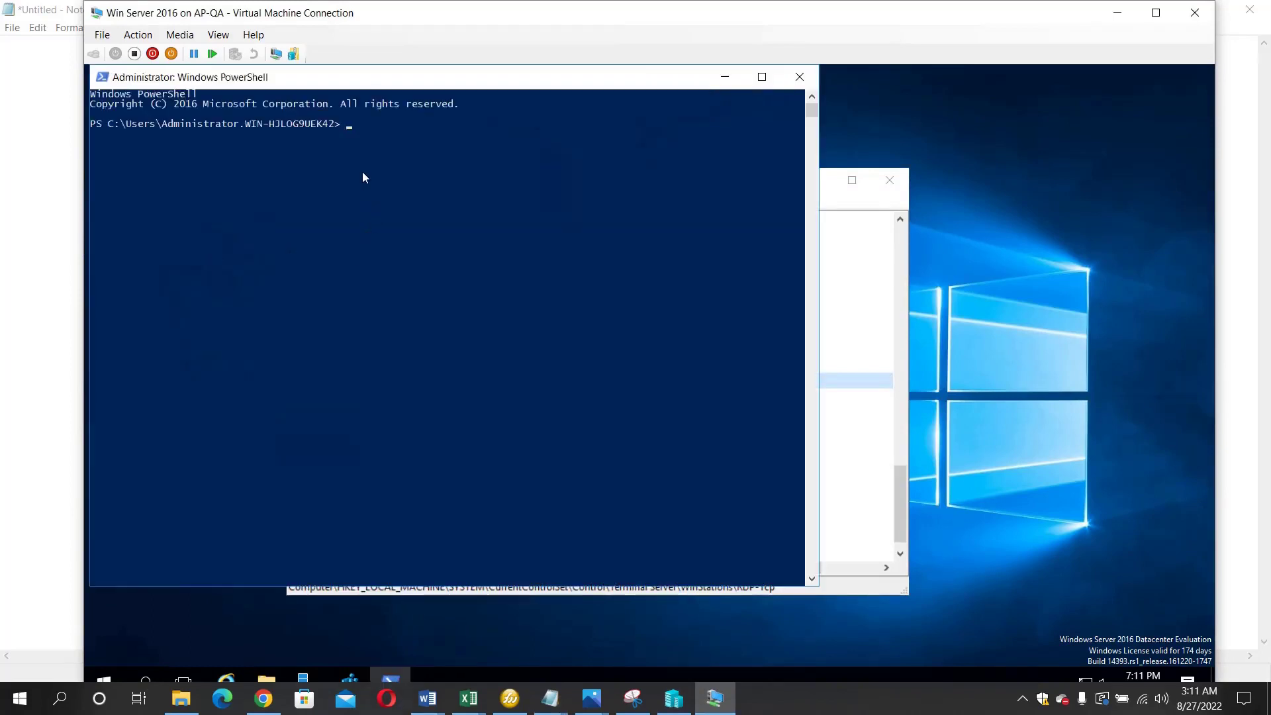
{"action": "key", "text": "ctrl+v"}
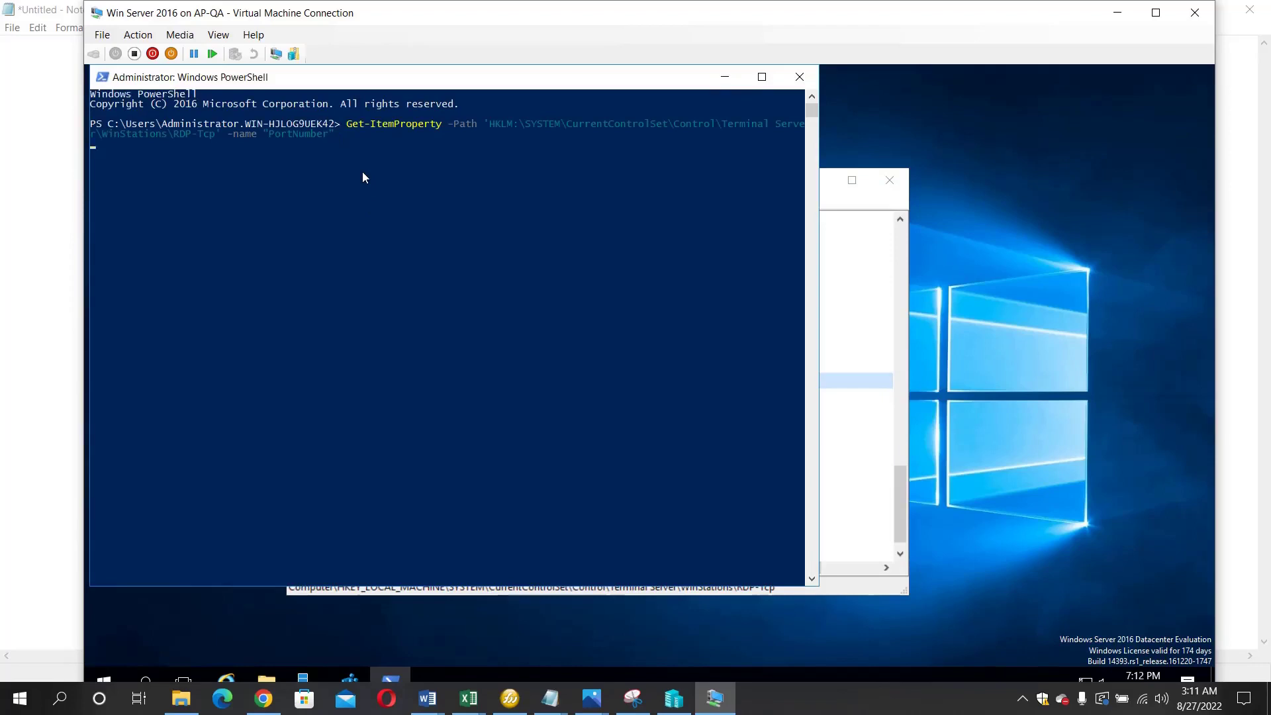
{"action": "key", "text": "Return"}
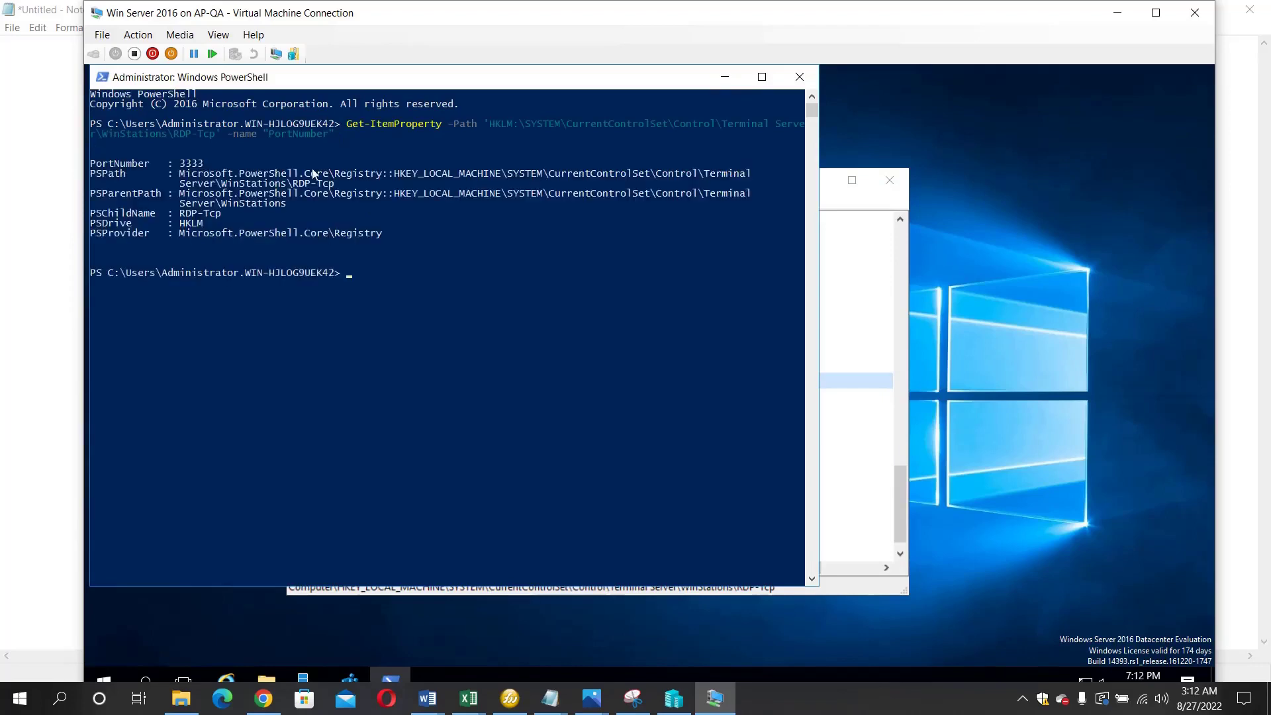
- Highlight the PortNumber value 3333 in the PowerShell output
{"action": "left_click", "coordinate": [206, 163]}
{"action": "left_click_drag", "start_coordinate": [206, 163], "coordinate": [183, 167]}
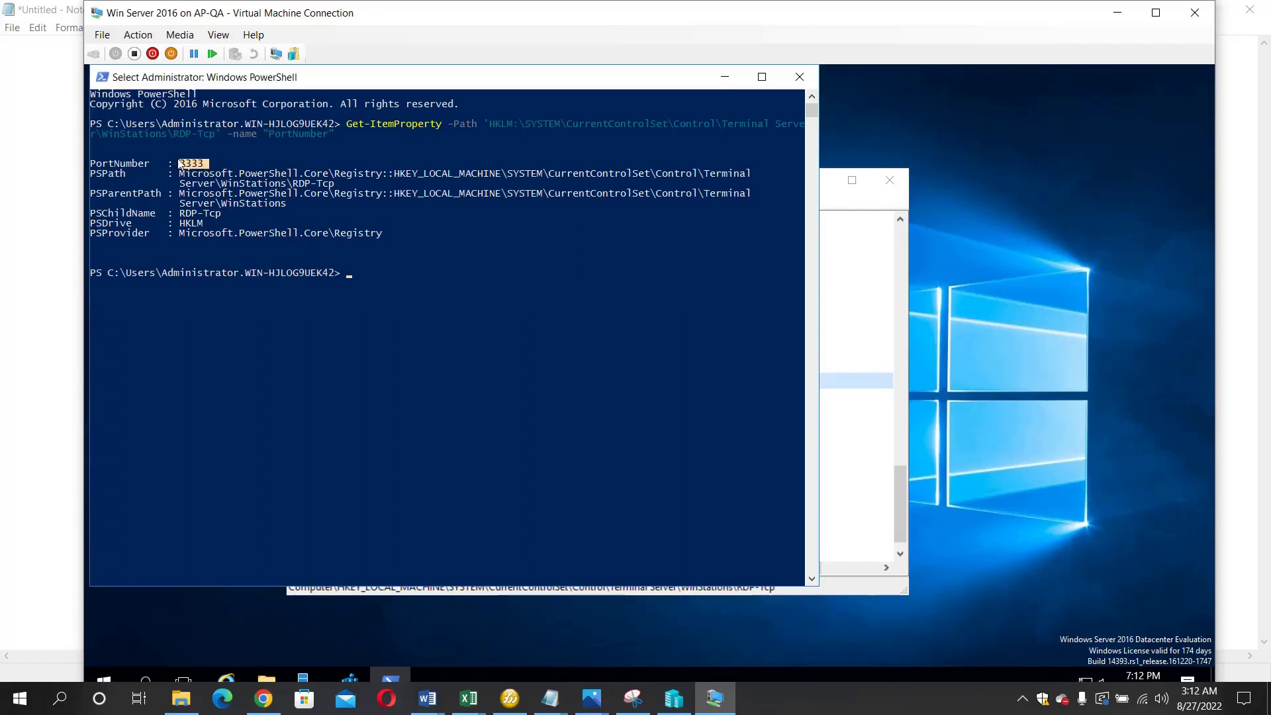